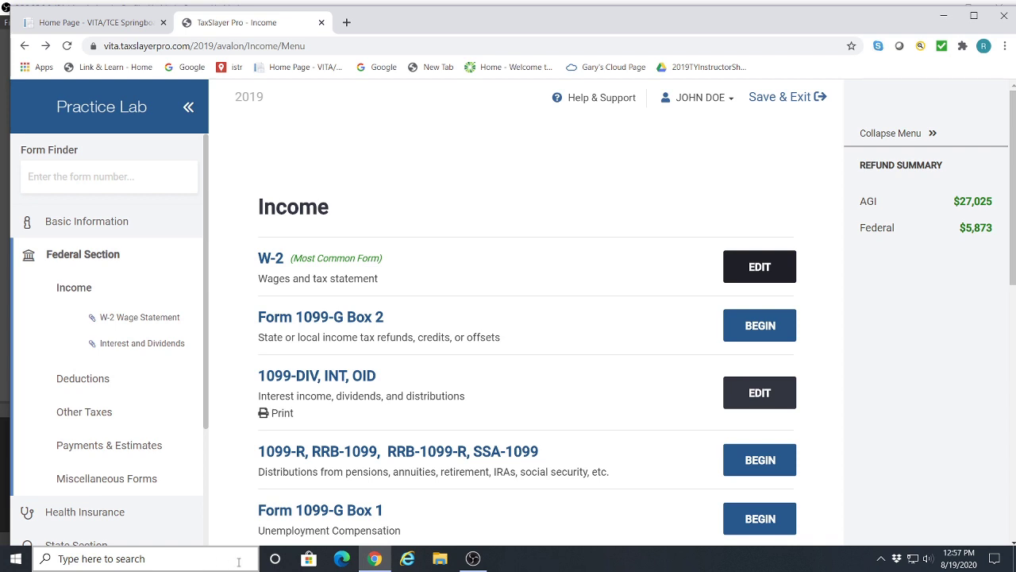
- Add a new Dividend Income, Form 1099-DIV item to the return's interest and dividend income
{"action": "left_click", "coordinate": [760, 396]}
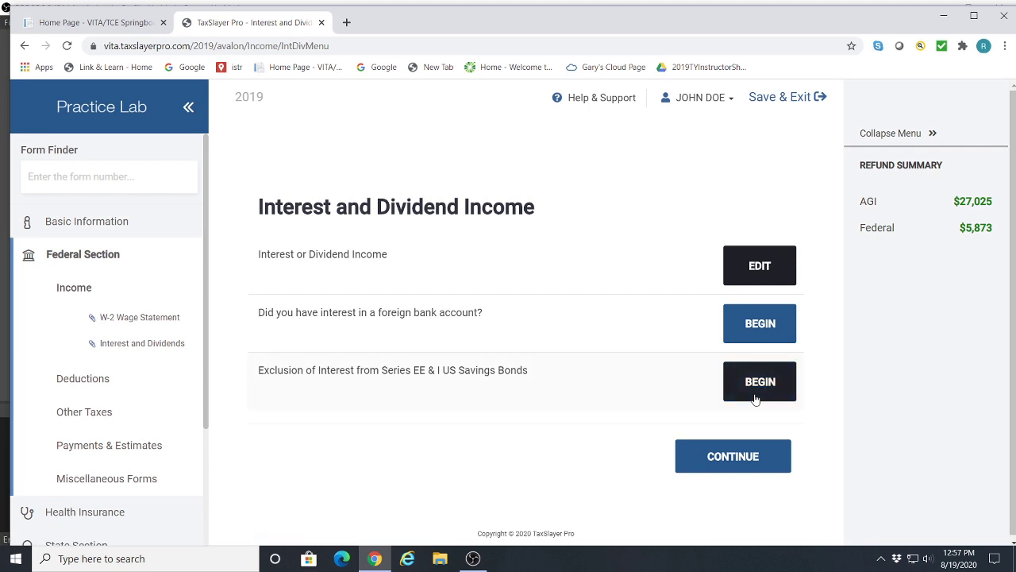
{"action": "left_click", "coordinate": [759, 268]}
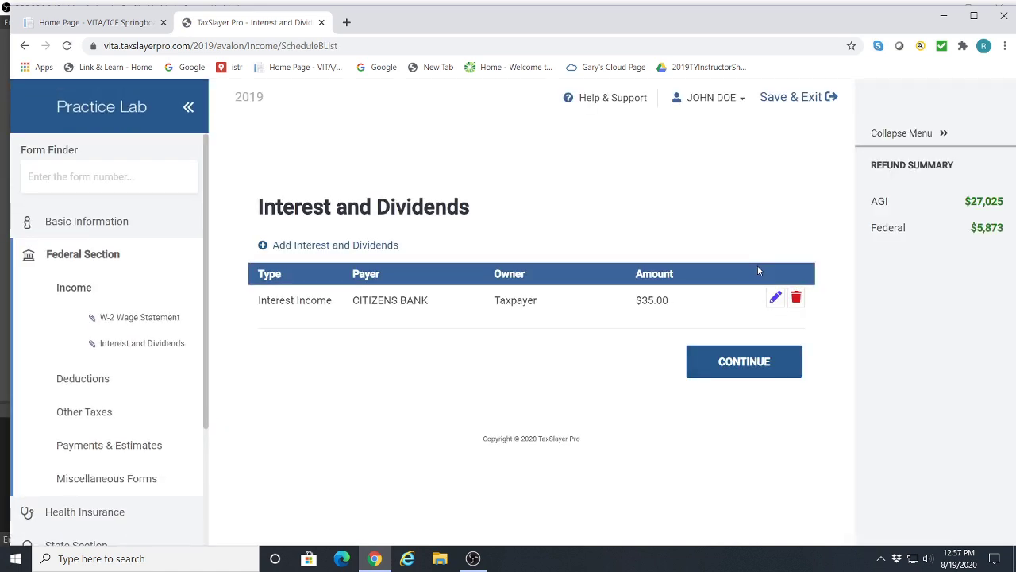
{"action": "left_click", "coordinate": [283, 248]}
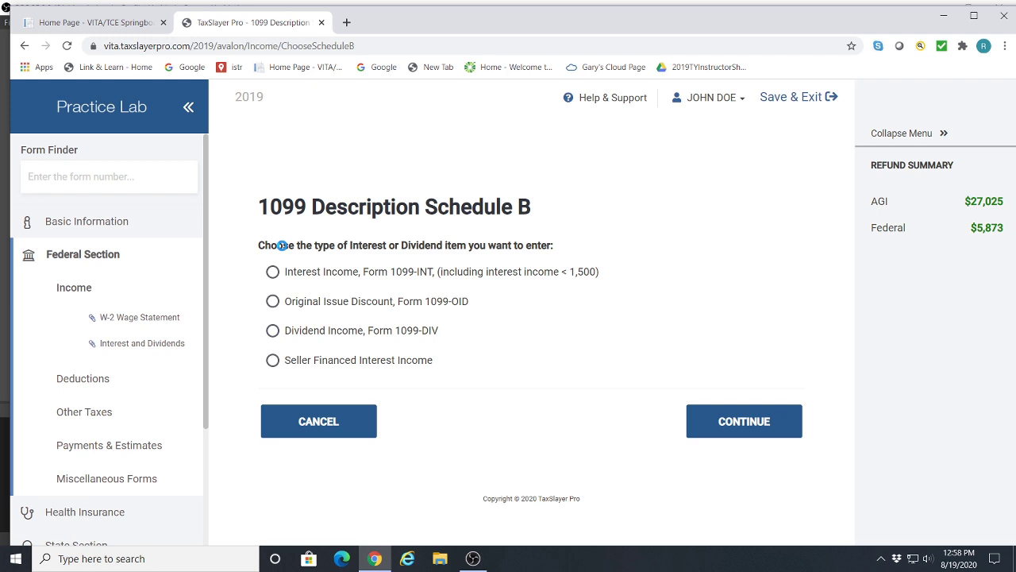
{"action": "left_click", "coordinate": [272, 331]}
{"action": "left_click", "coordinate": [745, 425]}
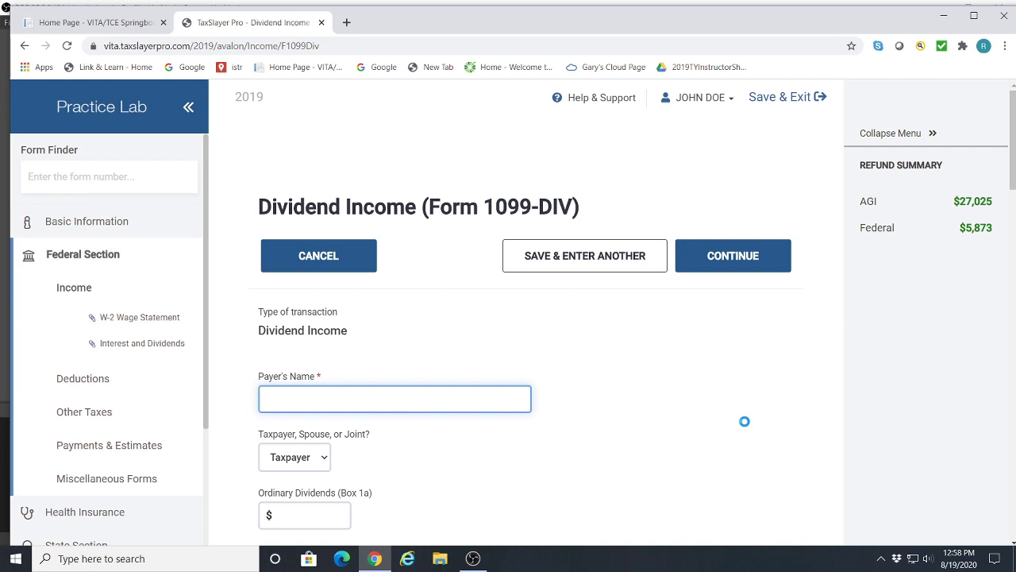
- Enter FIDELITY INVESTMENTS as the payer's name and keep Taxpayer as the owner of the dividend income
{"action": "type", "text": "FiDELITY INVESTMEN"}
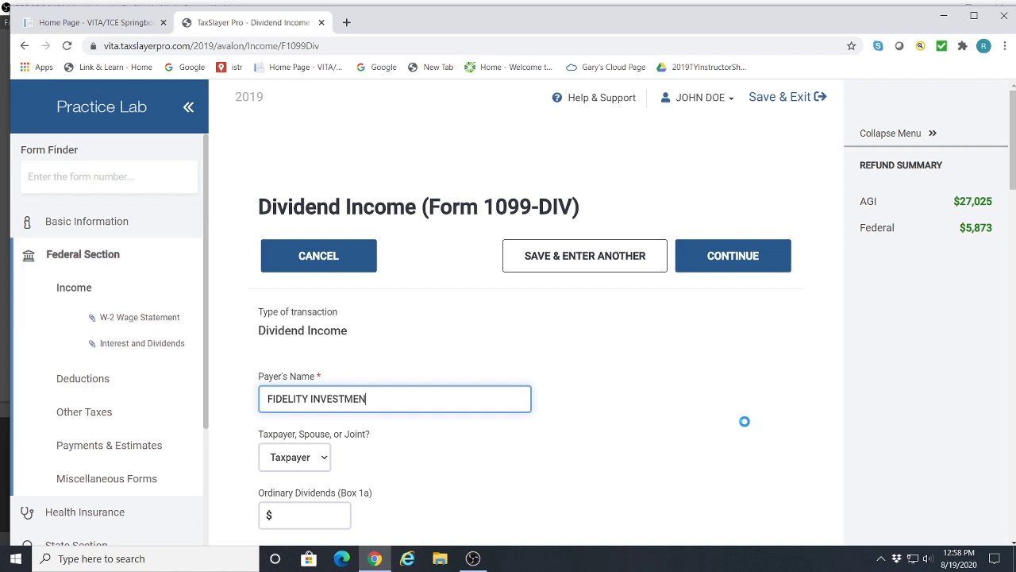
{"action": "type", "text": "TS"}
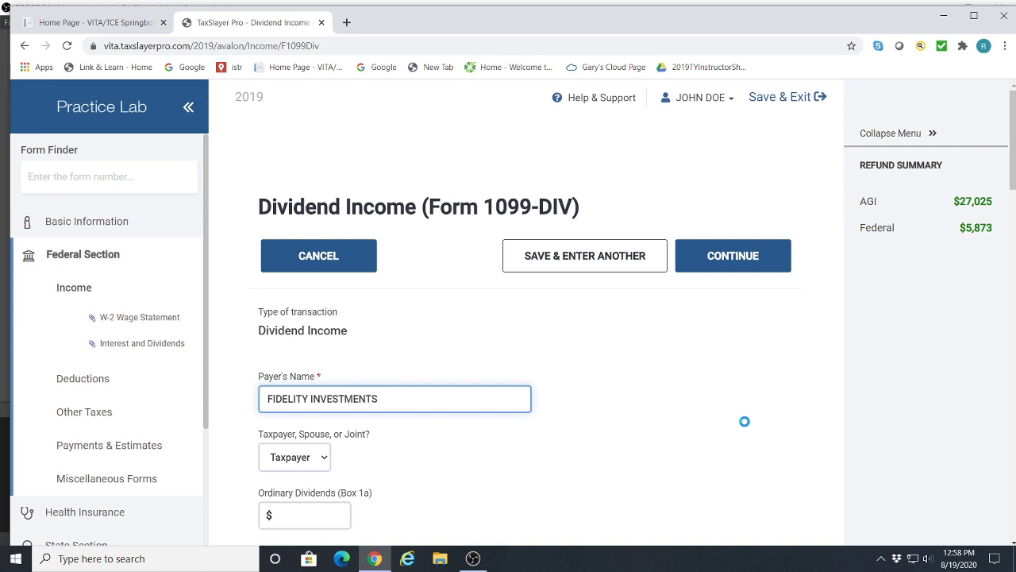
{"action": "left_click", "coordinate": [325, 459]}
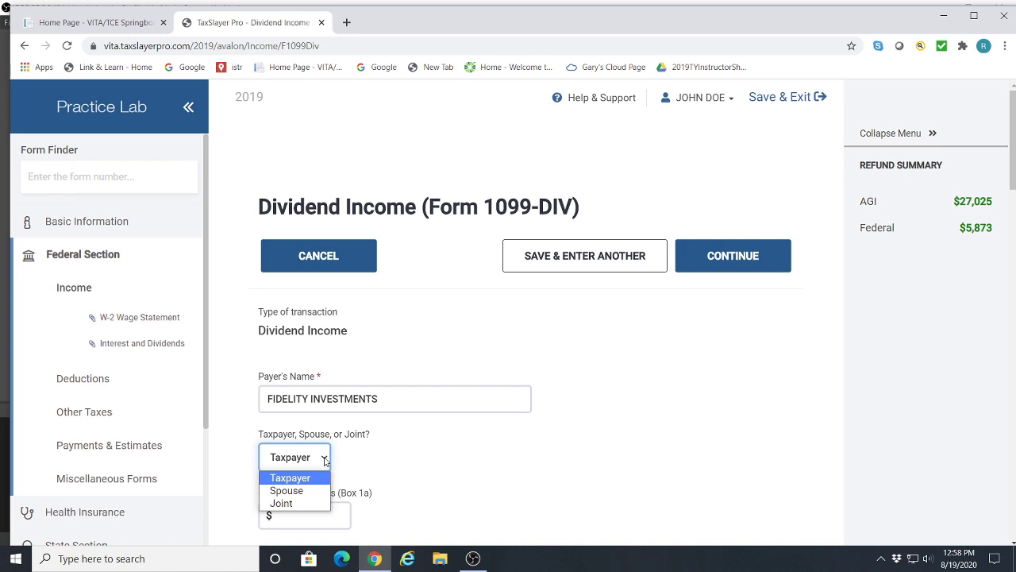
{"action": "left_click", "coordinate": [324, 459]}
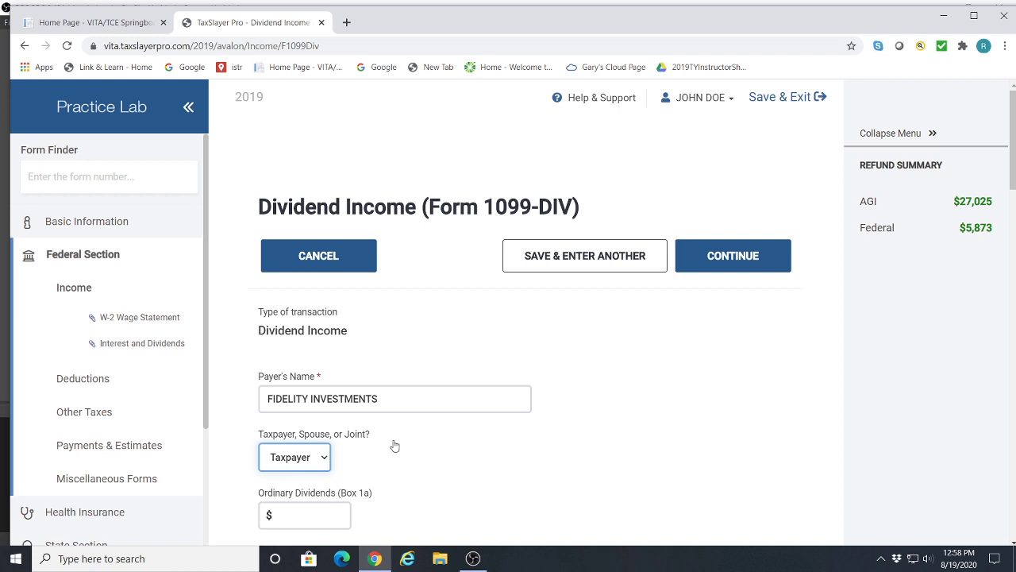
- Set Ordinary Dividends (Box 1a) to $575.00 and Qualified Dividends (Box 1b) to $450.00
{"action": "scroll", "coordinate": [394, 446], "scroll_direction": "down", "scroll_amount": 1}
{"action": "scroll", "coordinate": [394, 445], "scroll_direction": "down", "scroll_amount": 1}
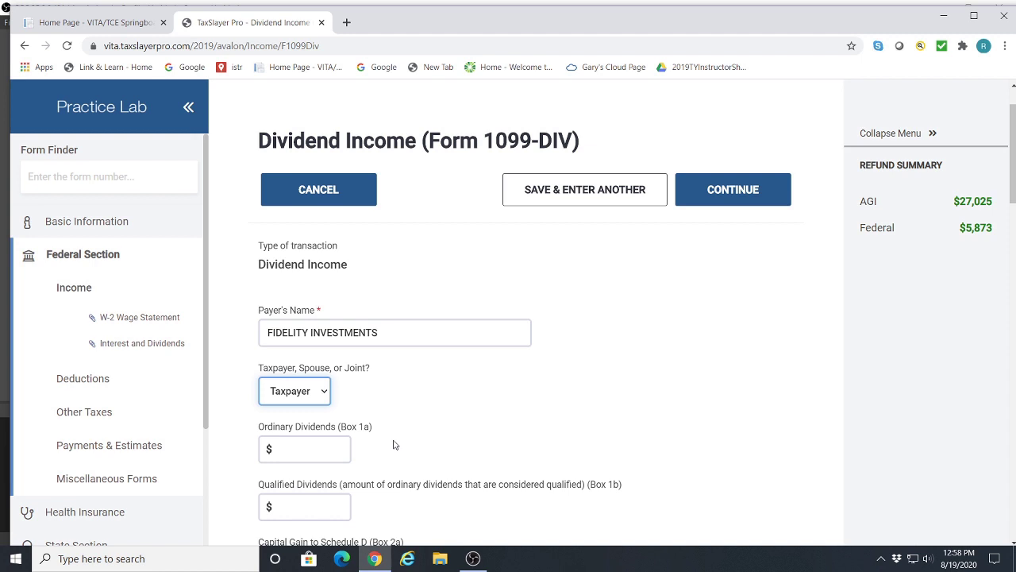
{"action": "left_click", "coordinate": [287, 450]}
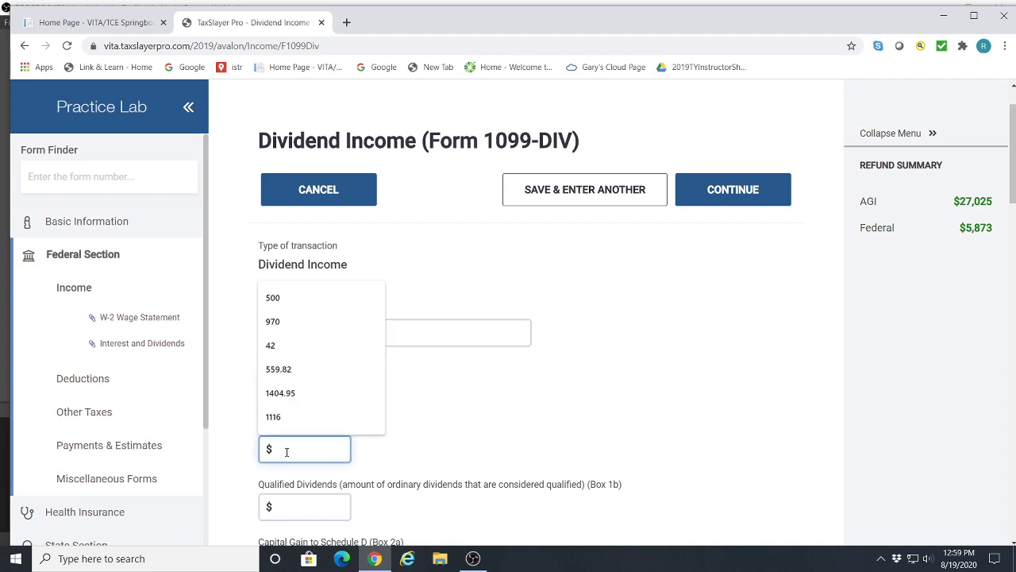
{"action": "type", "text": "575.00"}
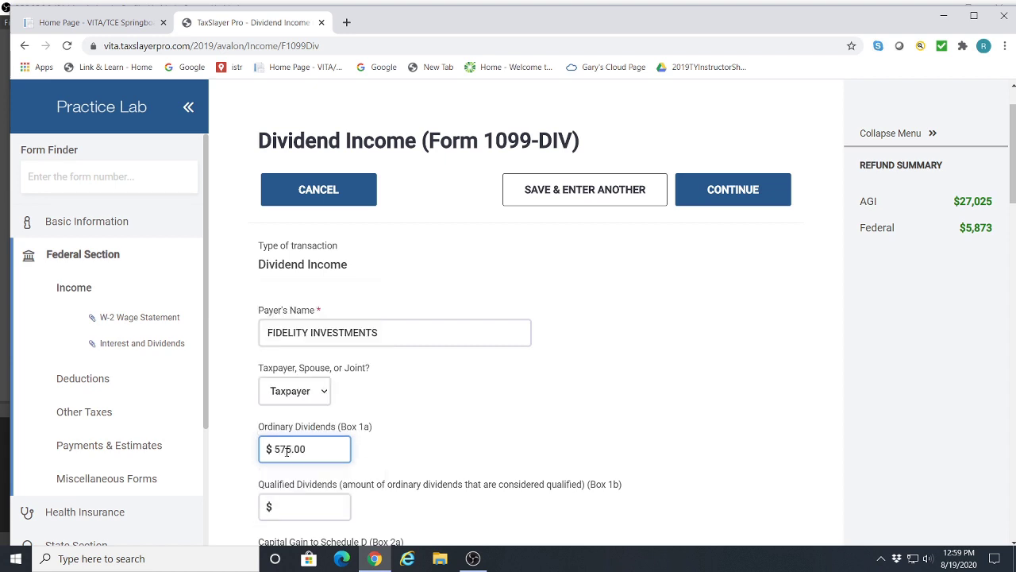
{"action": "left_click", "coordinate": [286, 510]}
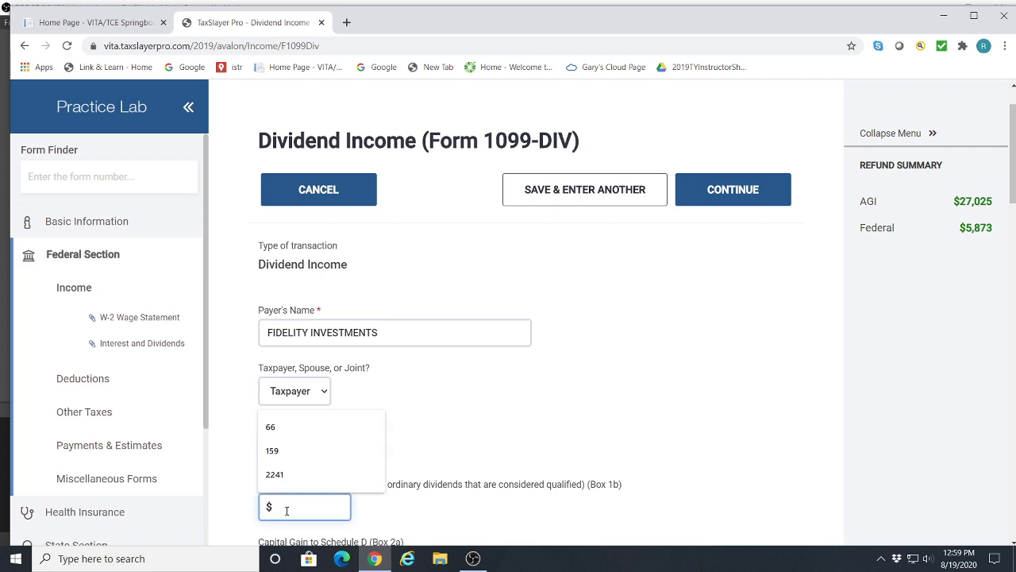
{"action": "type", "text": "450"}
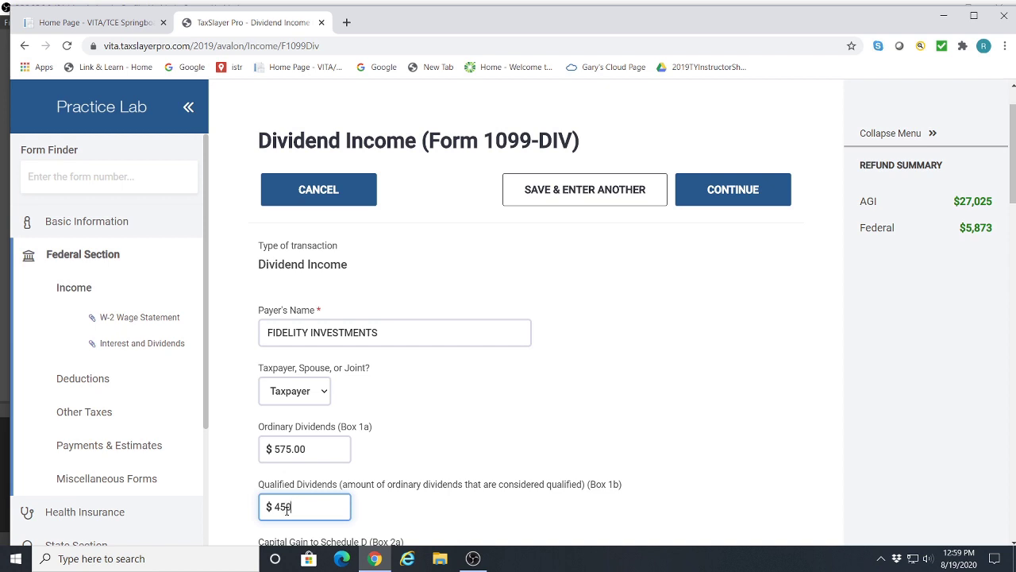
{"action": "type", "text": ".00"}
- Set Capital Gain to Schedule D (Box 2a) to $225.00
{"action": "scroll", "coordinate": [404, 433], "scroll_direction": "down", "scroll_amount": 2}
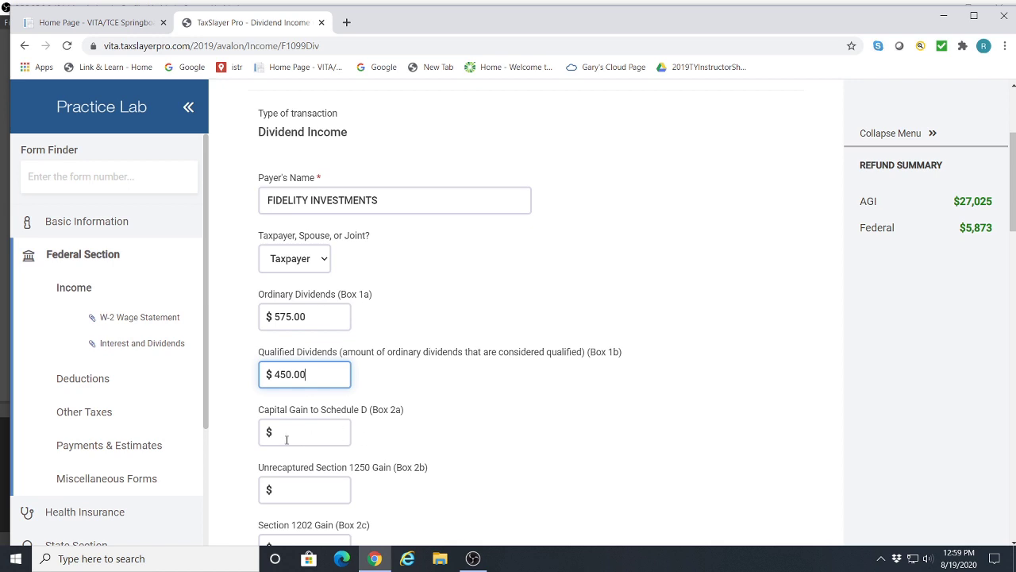
{"action": "left_click", "coordinate": [279, 438]}
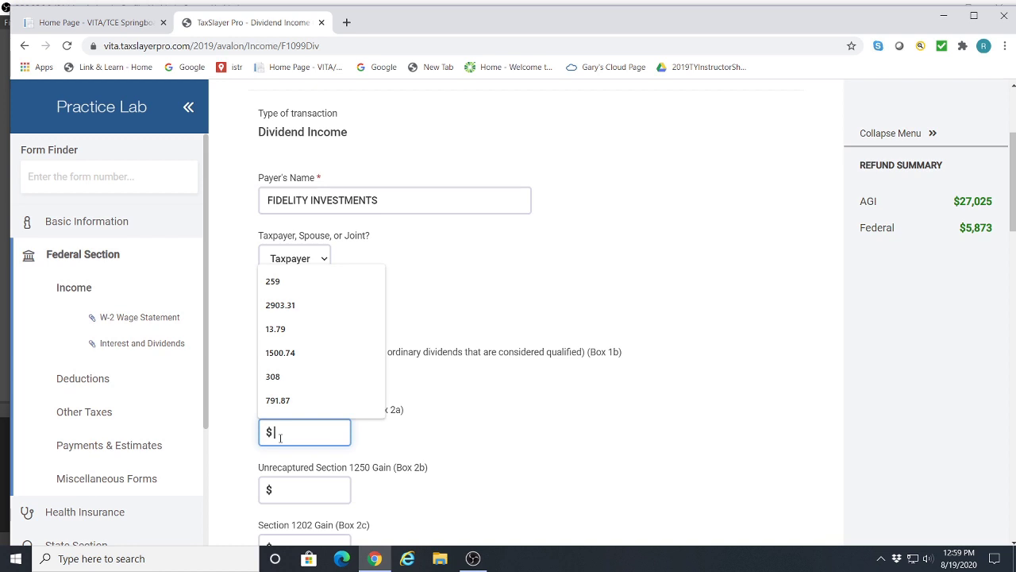
{"action": "type", "text": "2"}
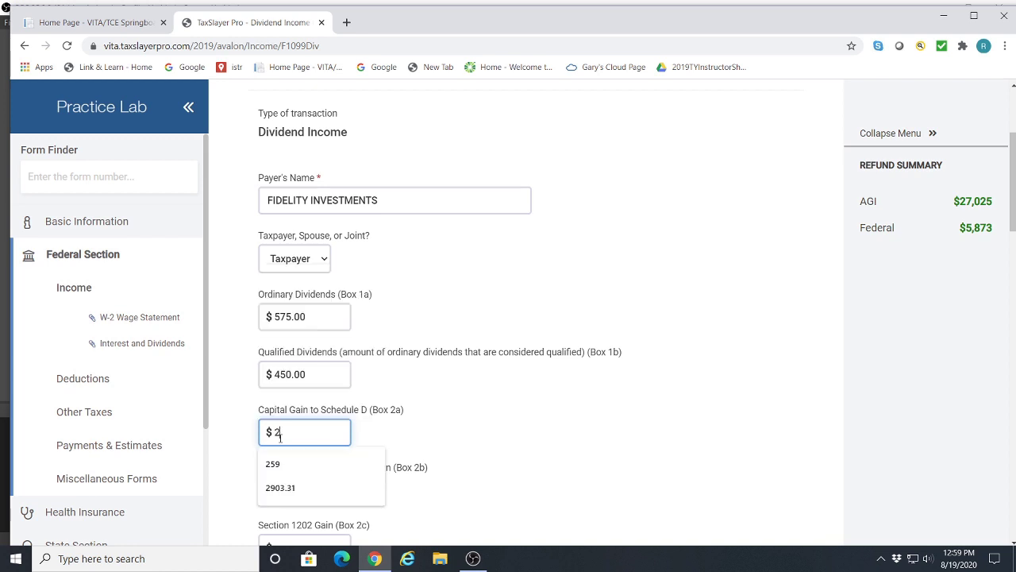
{"action": "type", "text": "25."}
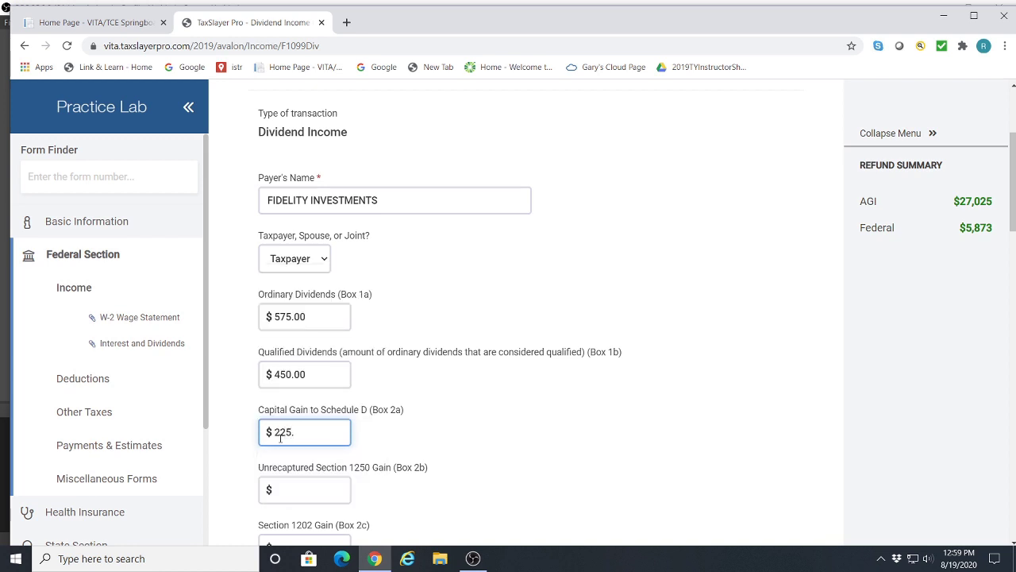
{"action": "type", "text": "00"}
- Set both Federal Income Tax Withheld (Box 4) and Foreign Tax Withheld (Box 7) to $50.00
{"action": "scroll", "coordinate": [402, 419], "scroll_direction": "down", "scroll_amount": 3}
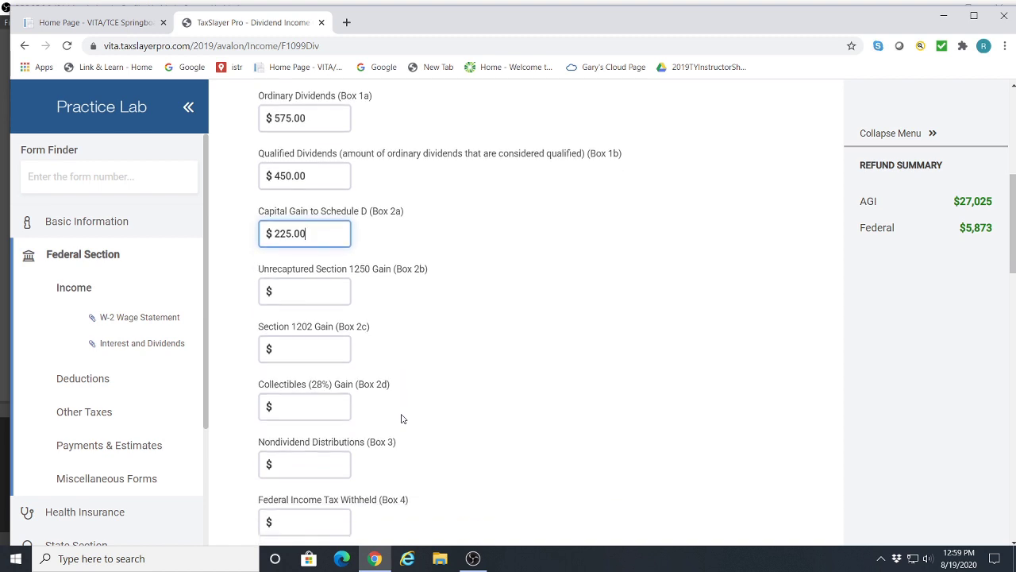
{"action": "left_click", "coordinate": [287, 520]}
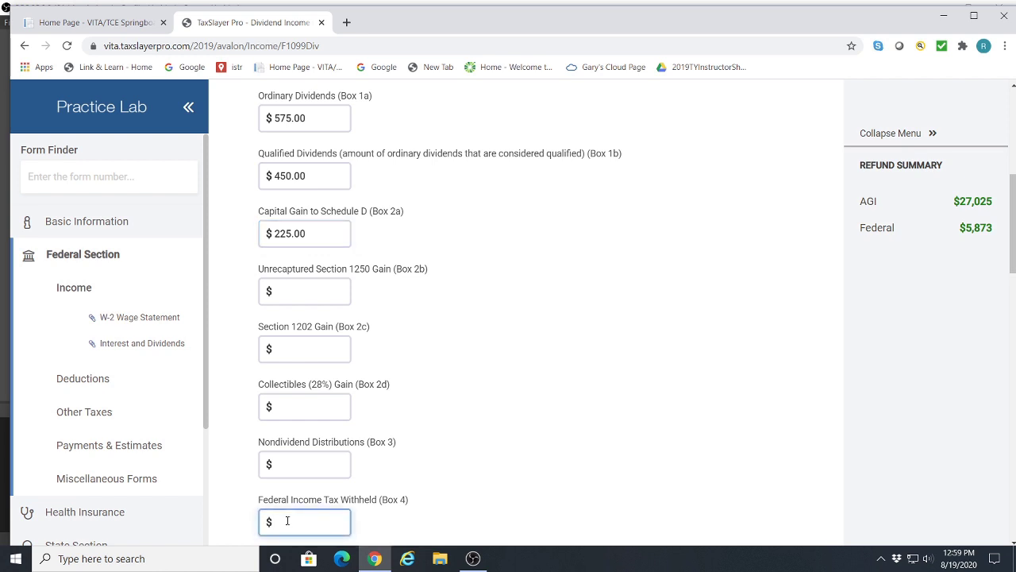
{"action": "type", "text": "5000"}
{"action": "scroll", "coordinate": [426, 418], "scroll_direction": "down", "scroll_amount": 2}
{"action": "scroll", "coordinate": [426, 419], "scroll_direction": "down", "scroll_amount": 3}
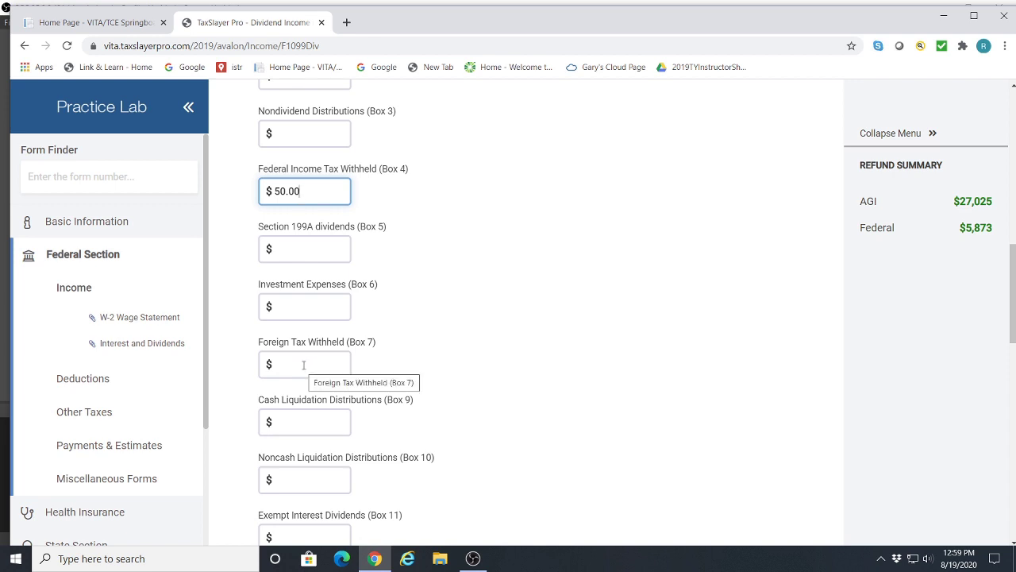
{"action": "left_click", "coordinate": [303, 364]}
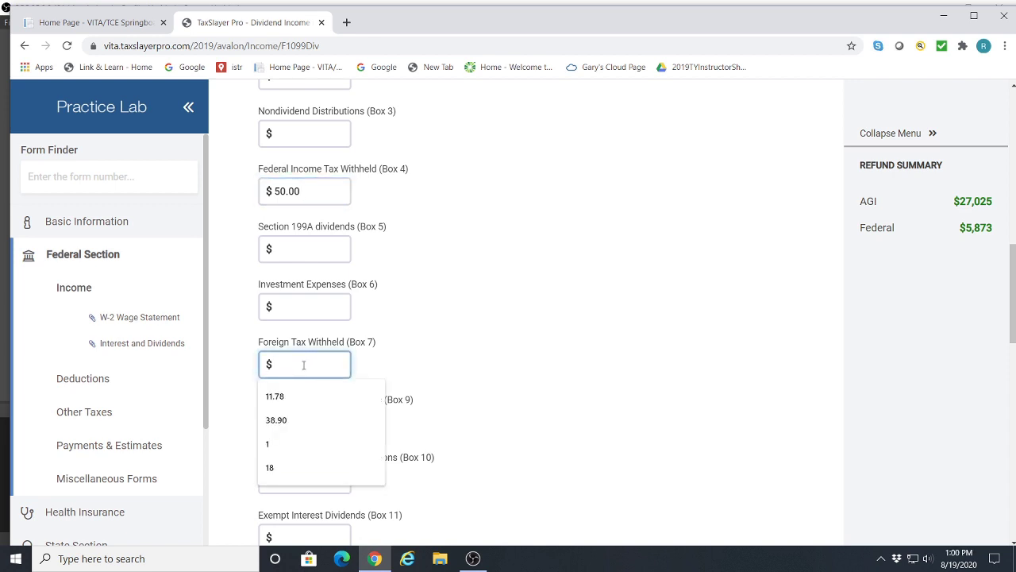
{"action": "type", "text": "50."}
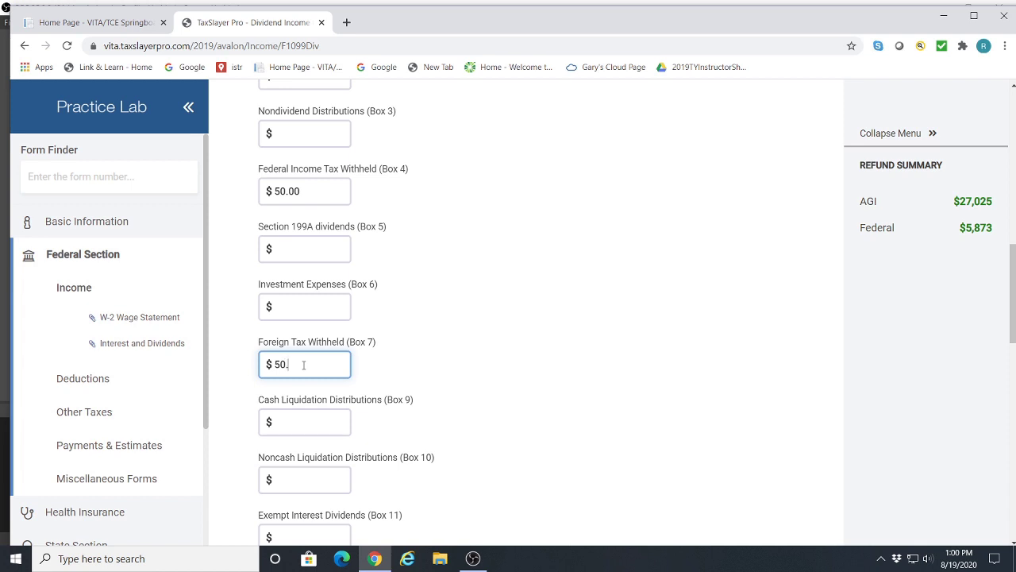
{"action": "type", "text": "00"}
- Leave the remaining 1099-DIV and state withholding fields blank and save the dividend entry
{"action": "scroll", "coordinate": [386, 393], "scroll_direction": "up", "scroll_amount": 1}
{"action": "scroll", "coordinate": [386, 393], "scroll_direction": "down", "scroll_amount": 3}
{"action": "scroll", "coordinate": [384, 393], "scroll_direction": "down", "scroll_amount": 3}
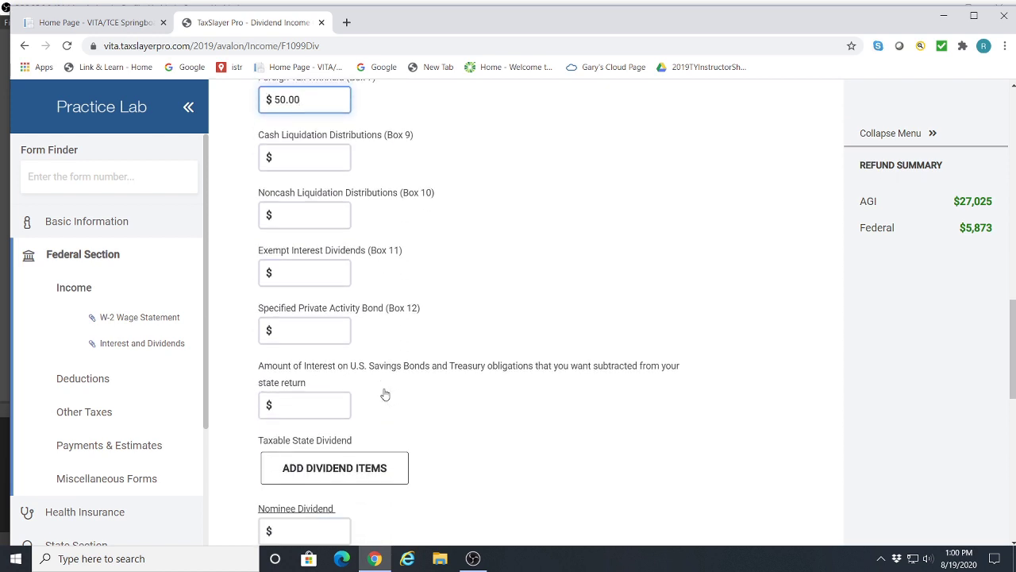
{"action": "scroll", "coordinate": [385, 395], "scroll_direction": "down", "scroll_amount": 1}
{"action": "scroll", "coordinate": [385, 393], "scroll_direction": "down", "scroll_amount": 2}
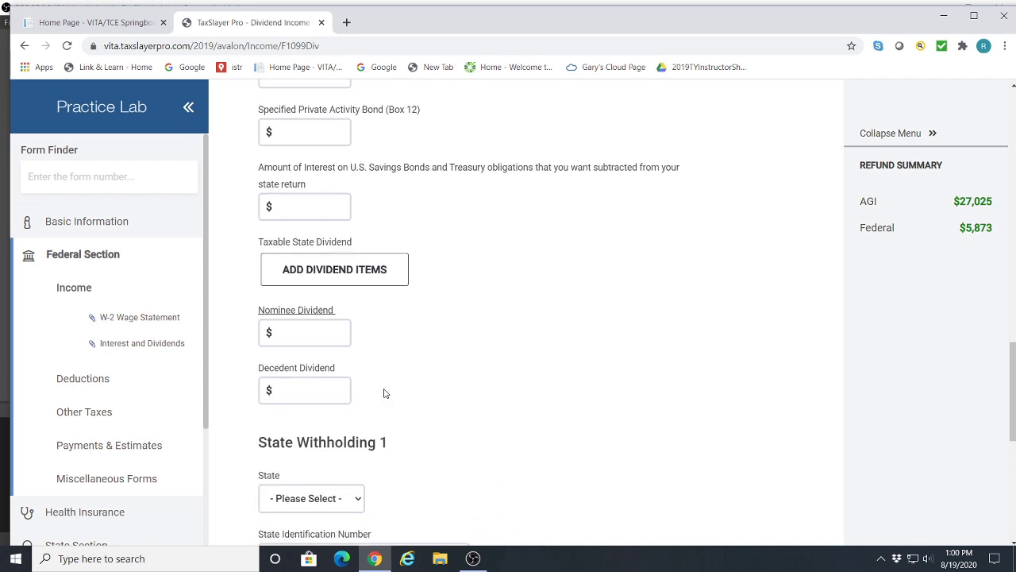
{"action": "scroll", "coordinate": [447, 351], "scroll_direction": "down", "scroll_amount": 1}
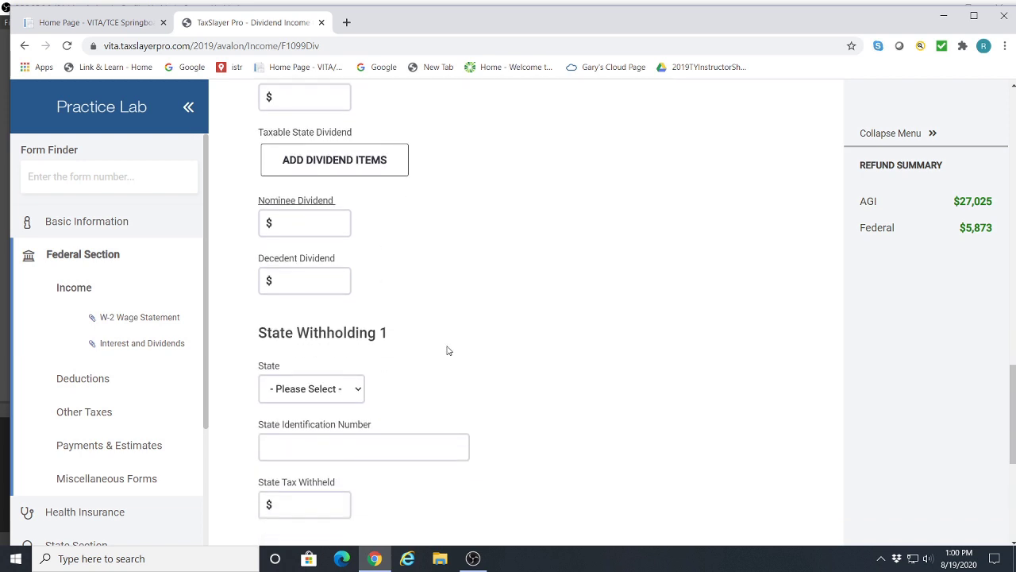
{"action": "scroll", "coordinate": [447, 351], "scroll_direction": "down", "scroll_amount": 1}
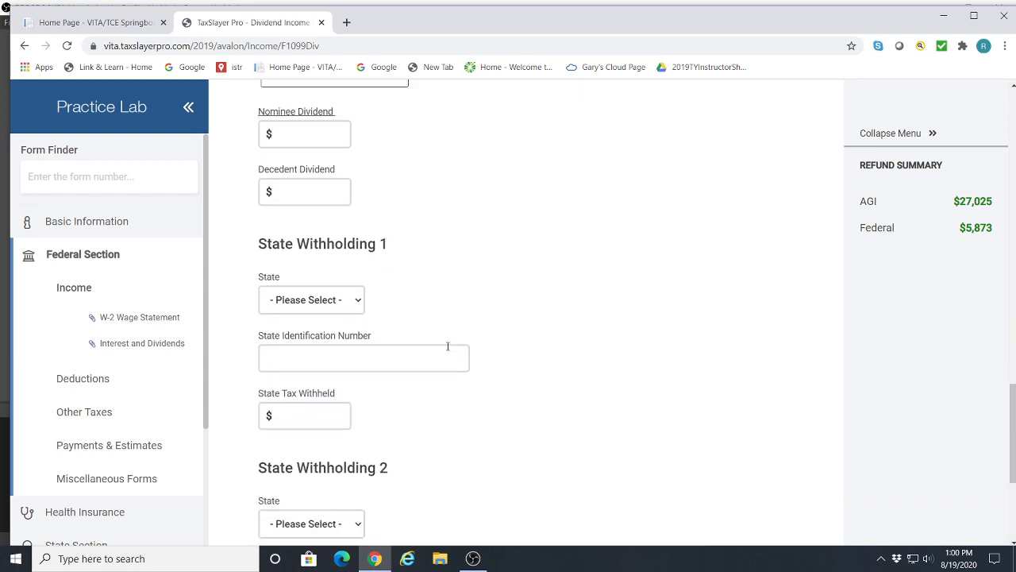
{"action": "scroll", "coordinate": [447, 349], "scroll_direction": "down", "scroll_amount": 4}
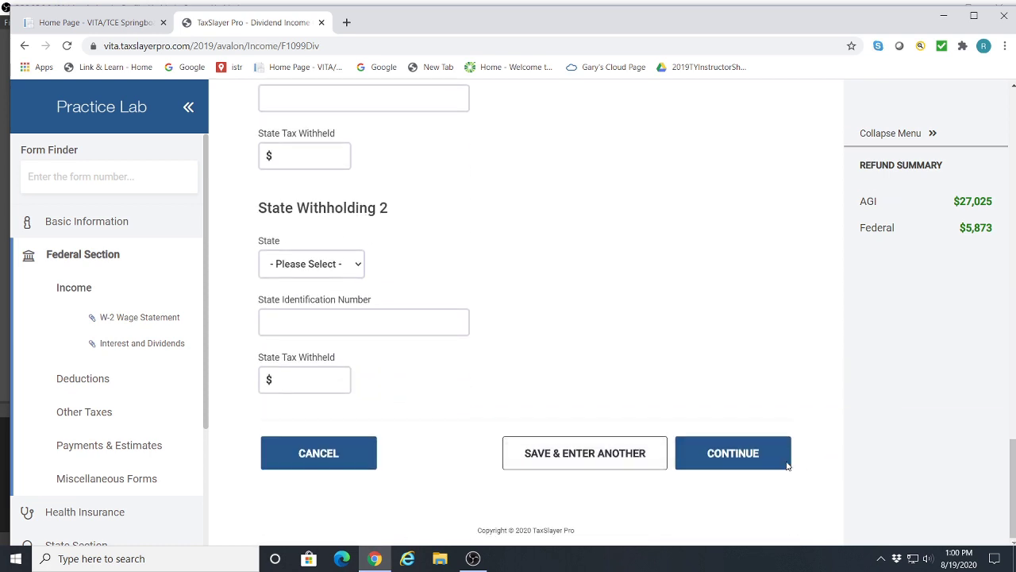
{"action": "left_click", "coordinate": [742, 458]}
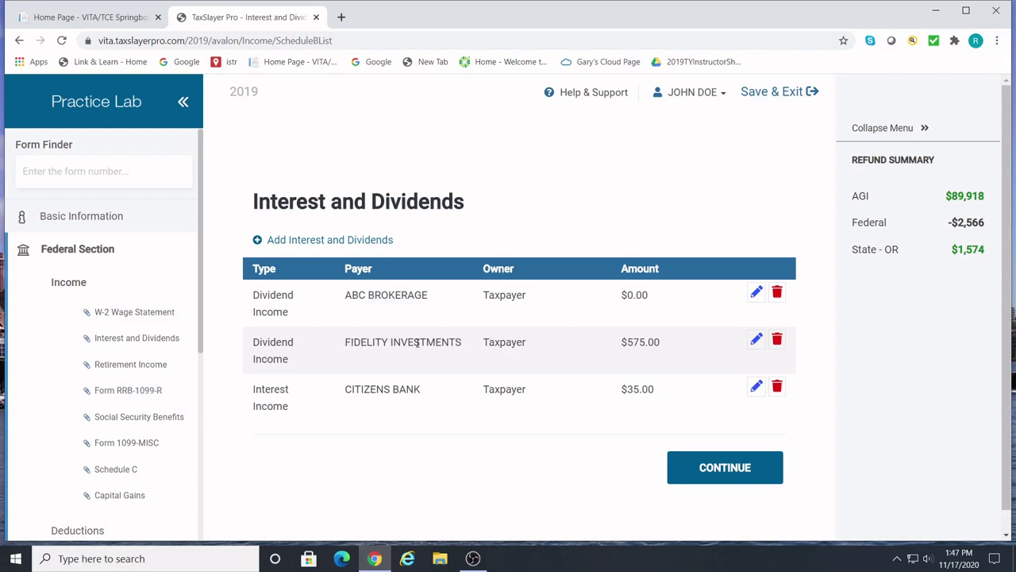
- Edit the FIDELITY INVESTMENTS dividend entry, setting Foreign Tax Withheld (Box 7) to $5, and save the change
{"action": "left_click", "coordinate": [756, 341]}
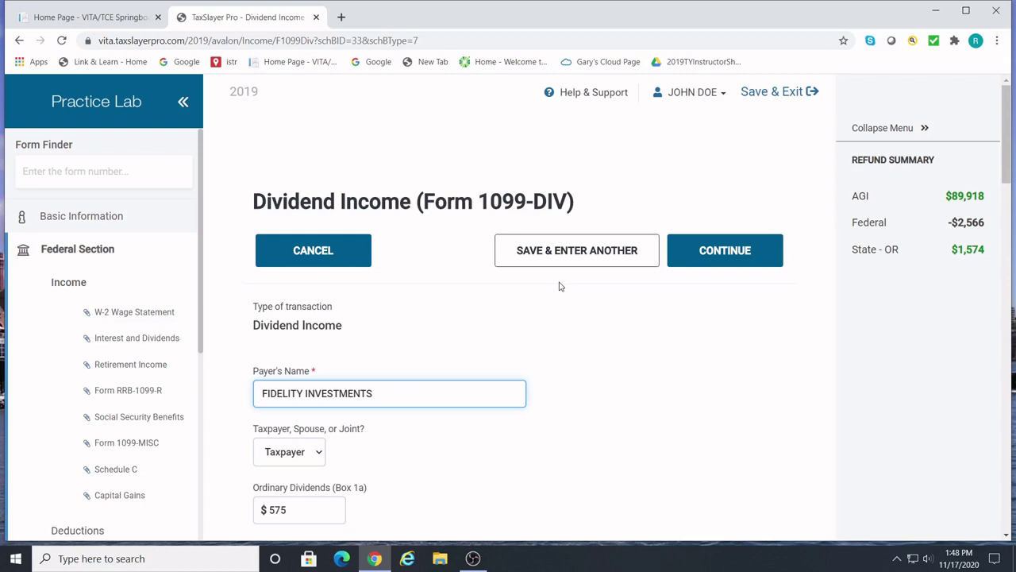
{"action": "scroll", "coordinate": [559, 285], "scroll_direction": "down", "scroll_amount": 3}
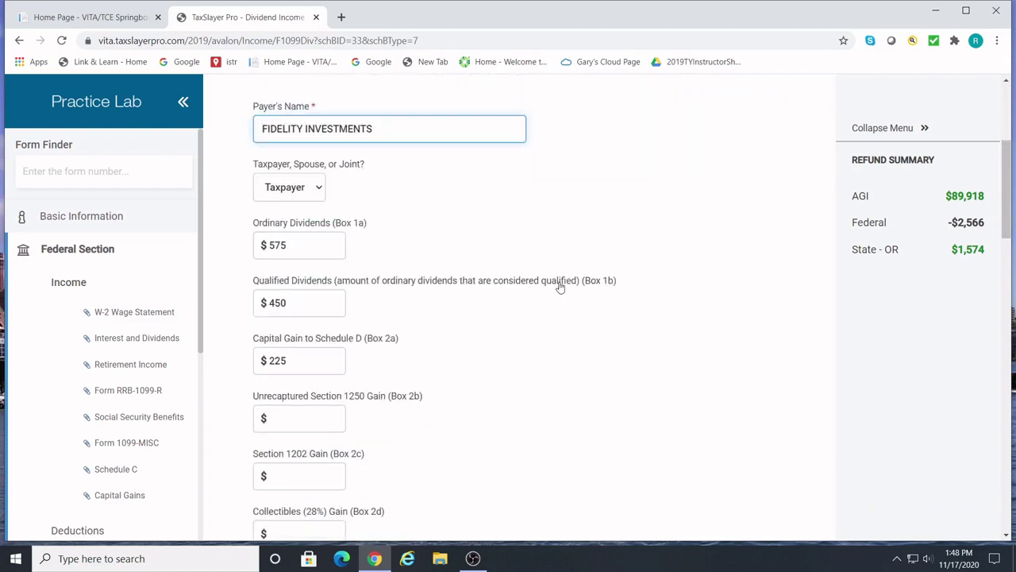
{"action": "scroll", "coordinate": [560, 286], "scroll_direction": "down", "scroll_amount": 5}
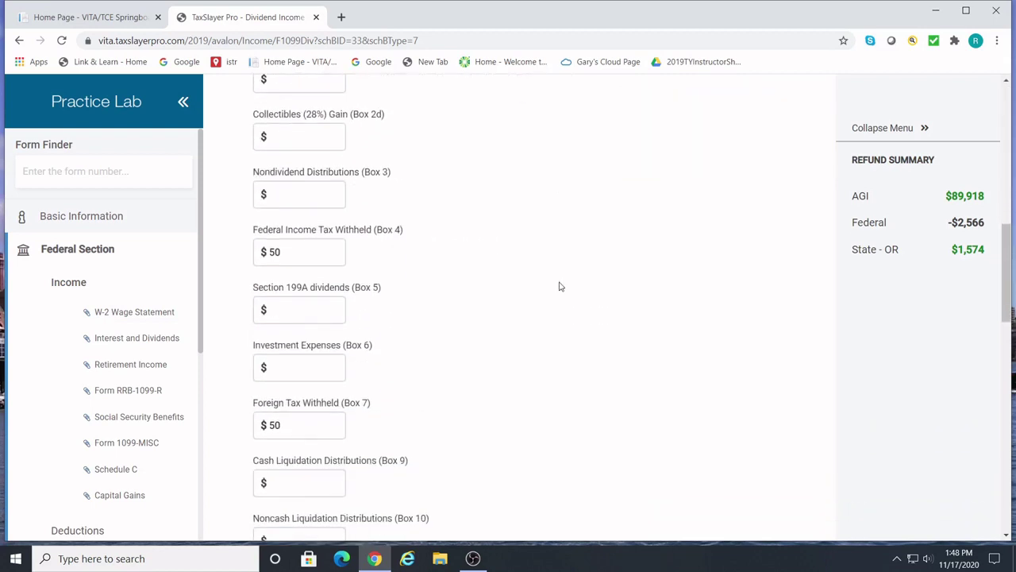
{"action": "scroll", "coordinate": [559, 287], "scroll_direction": "down", "scroll_amount": 1}
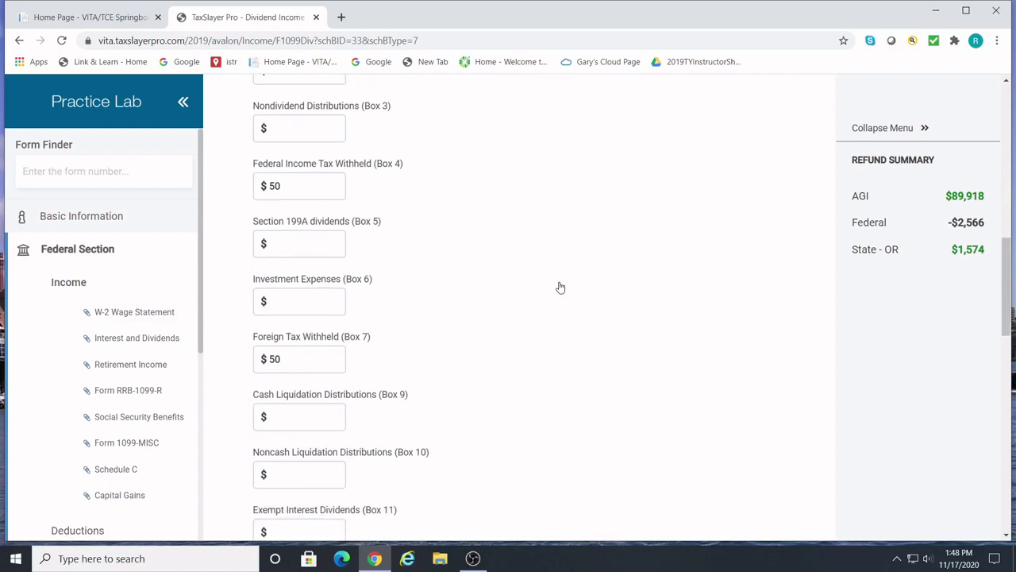
{"action": "left_click", "coordinate": [284, 359]}
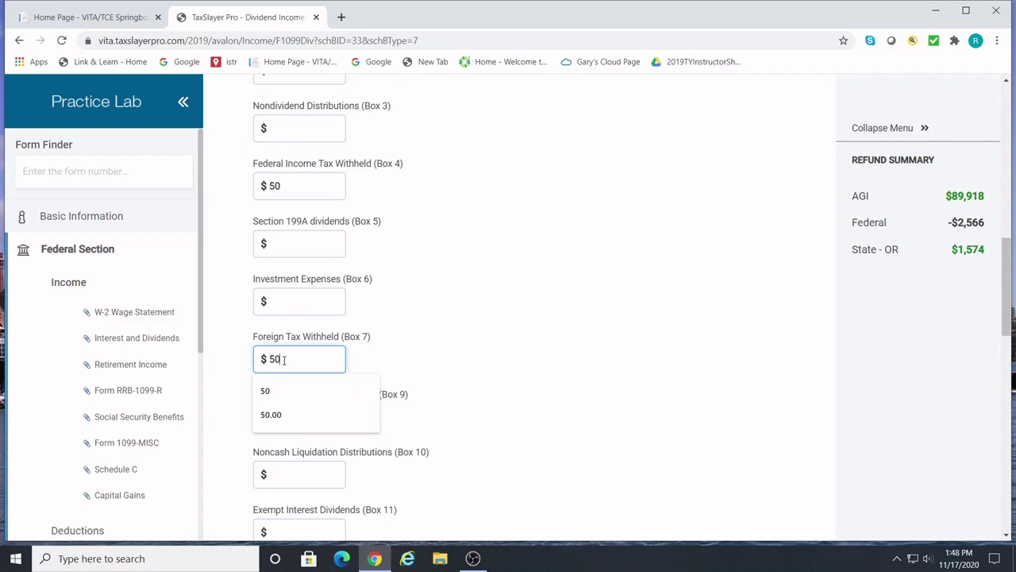
{"action": "key", "text": "BackSpace"}
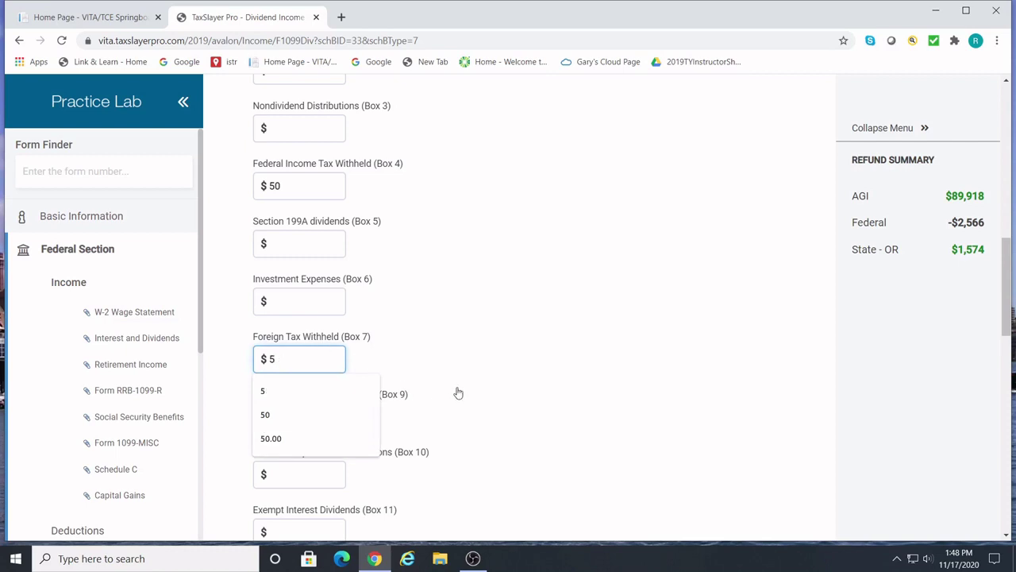
{"action": "key", "text": "Tab"}
{"action": "scroll", "coordinate": [458, 393], "scroll_direction": "down", "scroll_amount": 8}
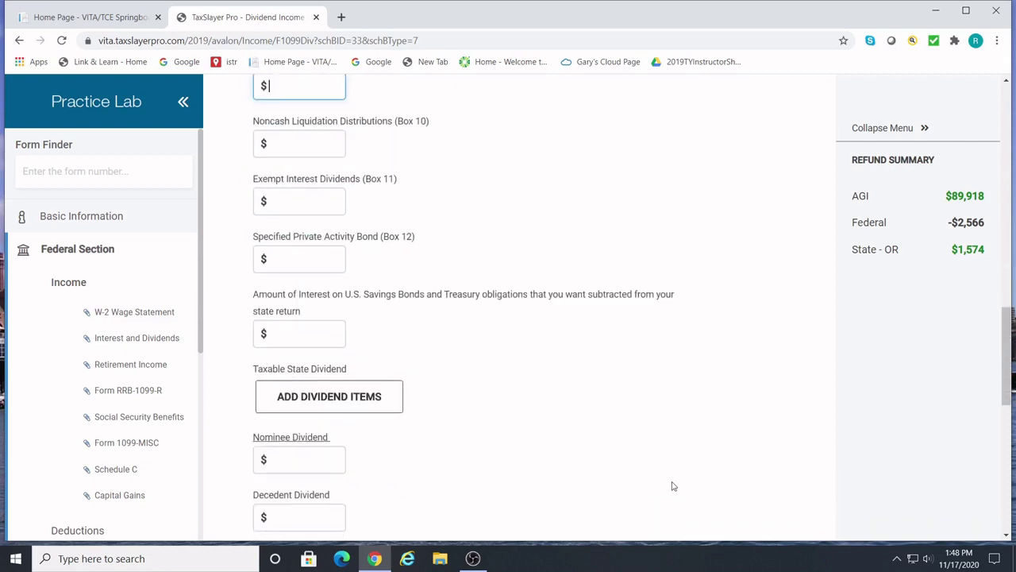
{"action": "scroll", "coordinate": [672, 493], "scroll_direction": "down", "scroll_amount": 2}
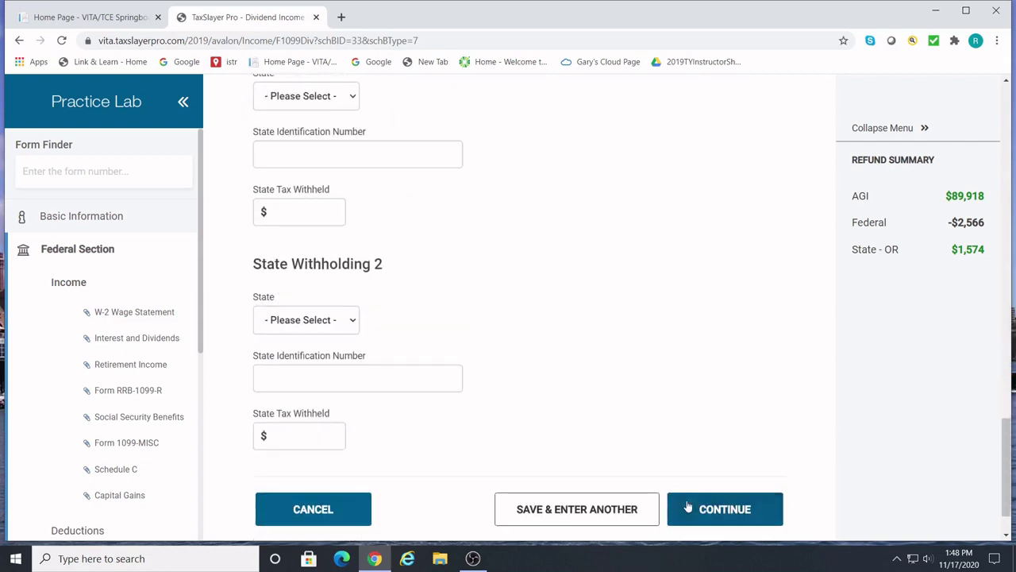
{"action": "left_click", "coordinate": [715, 510]}
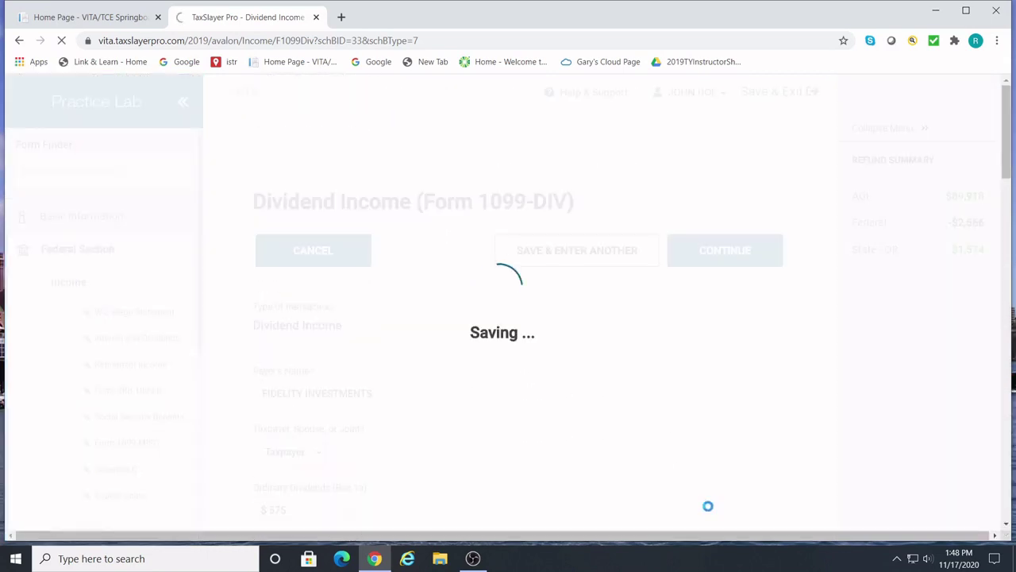